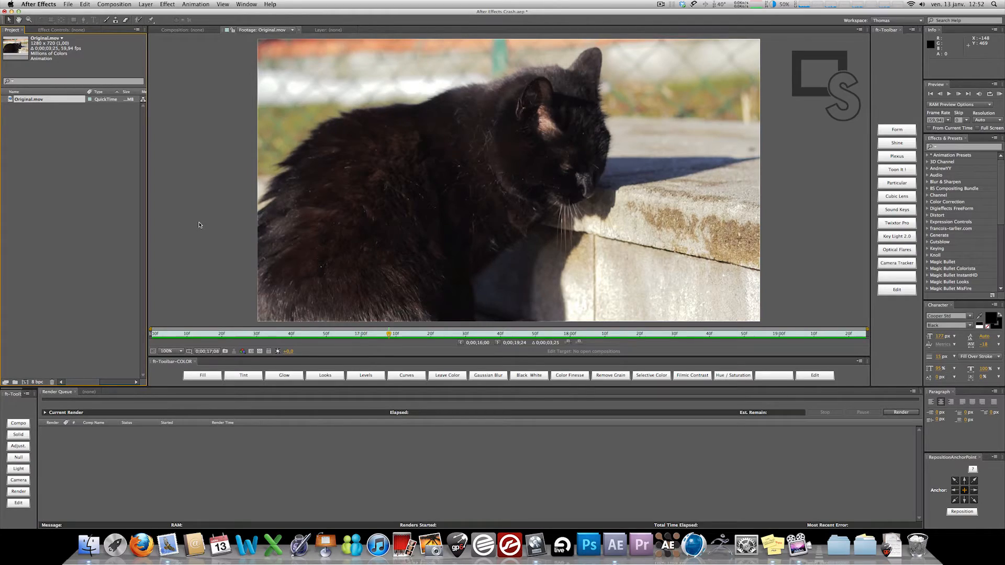
Step: Preview Original.mov at its native speed, conform its frame rate to 25 frames per second, and preview the slowed footage
{"action": "key", "text": "KP_0"}
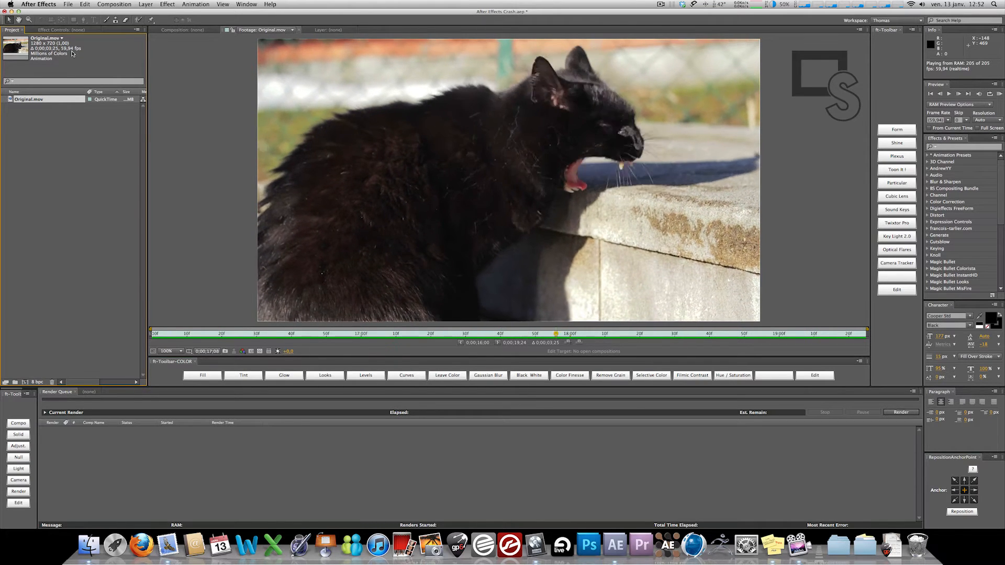
{"action": "key", "text": "space"}
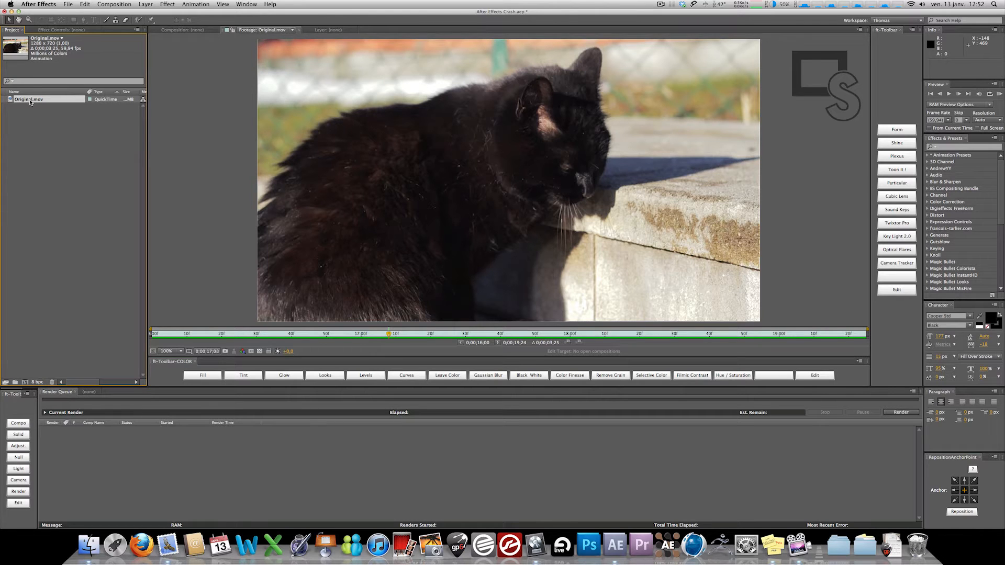
{"action": "right_click", "coordinate": [29, 101]}
{"action": "mouse_move", "coordinate": [51, 130]}
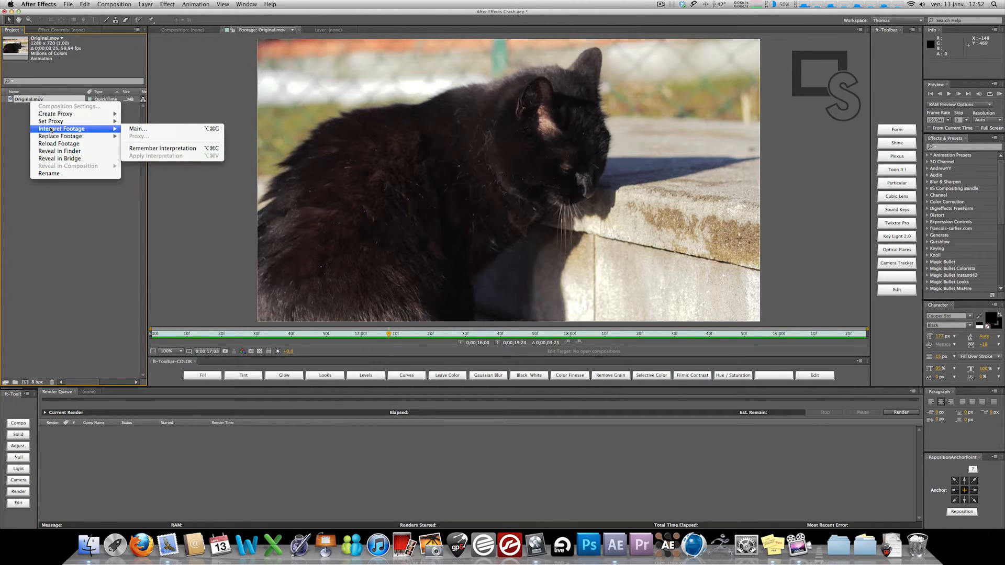
{"action": "left_click", "coordinate": [130, 129]}
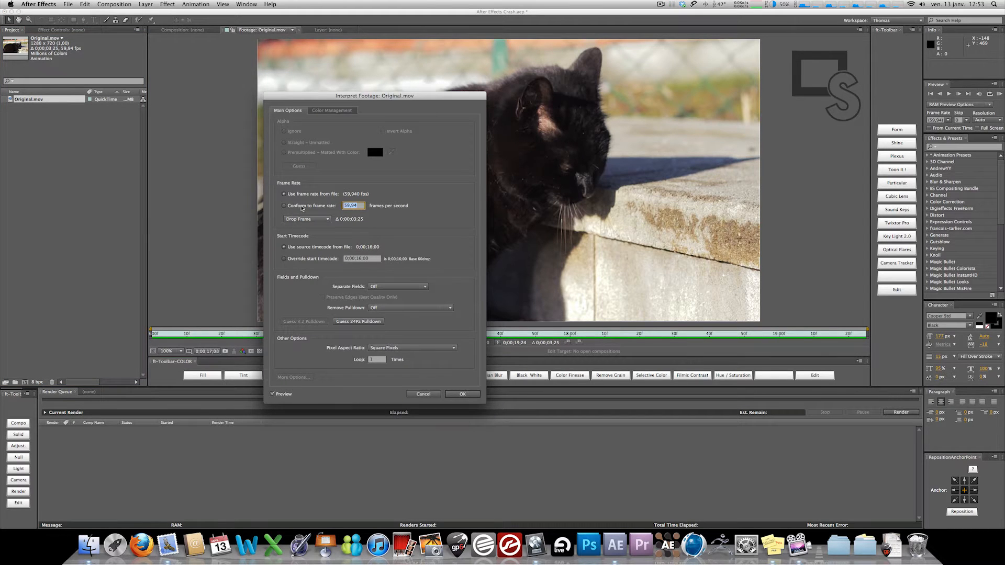
{"action": "left_click", "coordinate": [302, 207]}
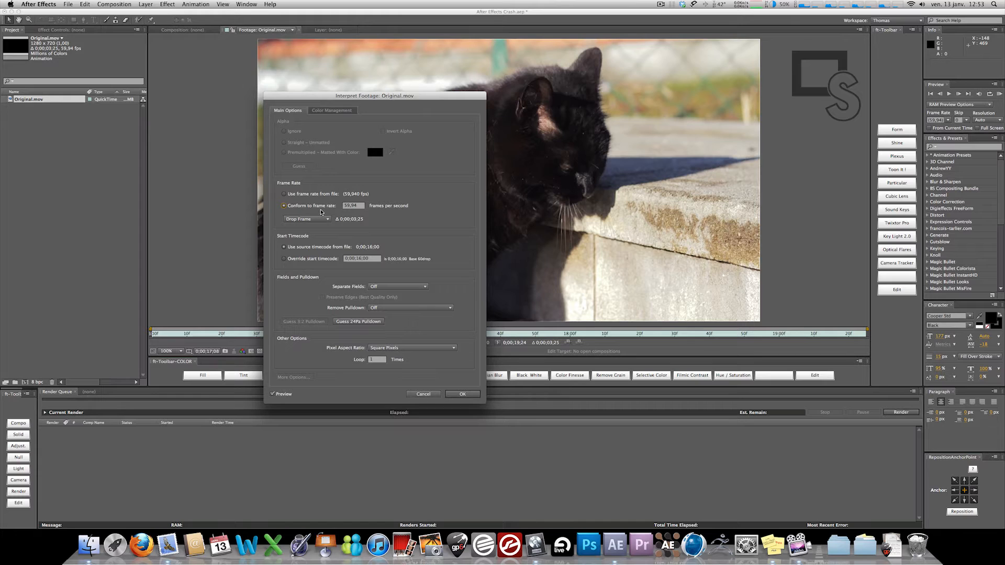
{"action": "left_click", "coordinate": [353, 208]}
{"action": "type", "text": "25"}
{"action": "left_click", "coordinate": [466, 394]}
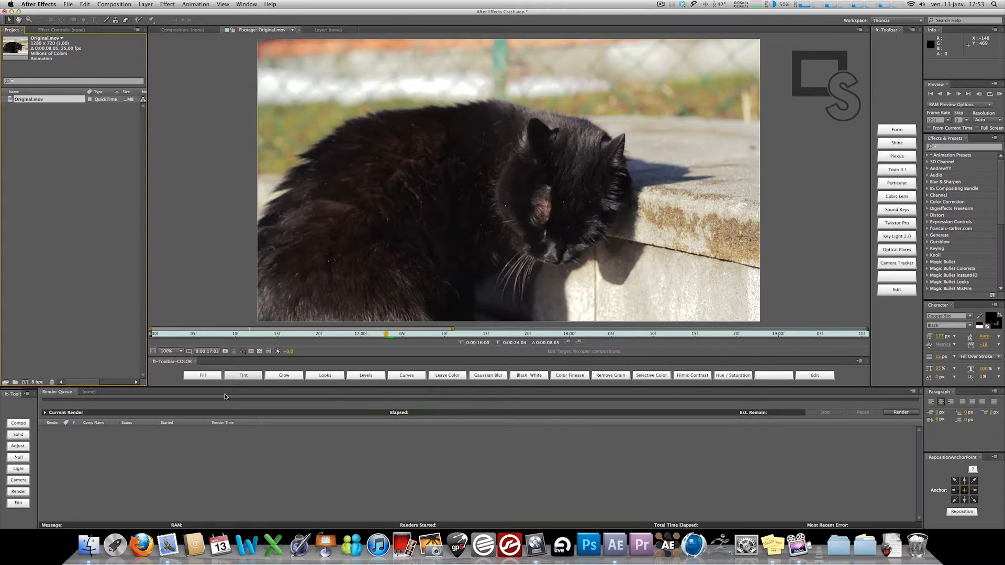
{"action": "key", "text": "KP_0"}
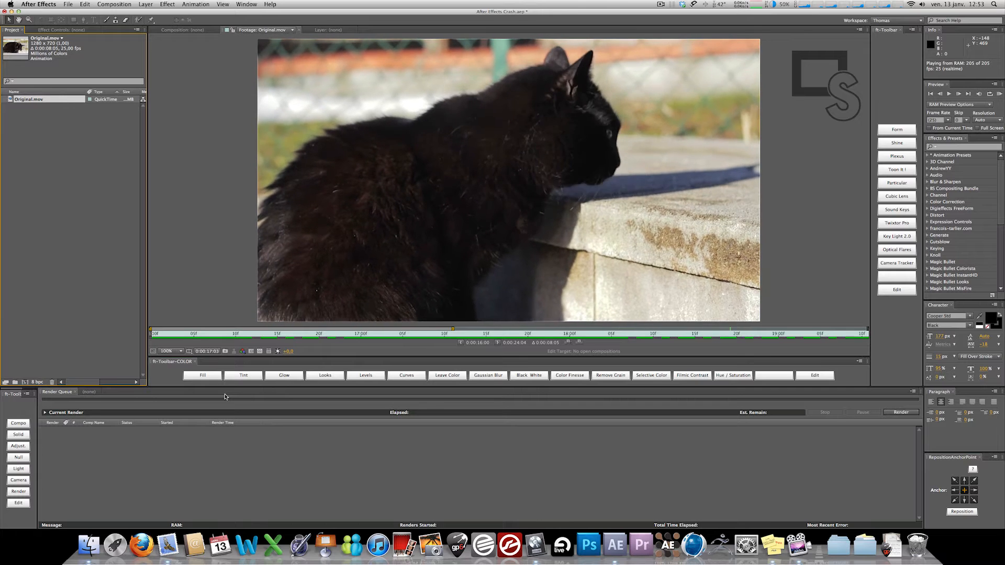
{"action": "key", "text": "space"}
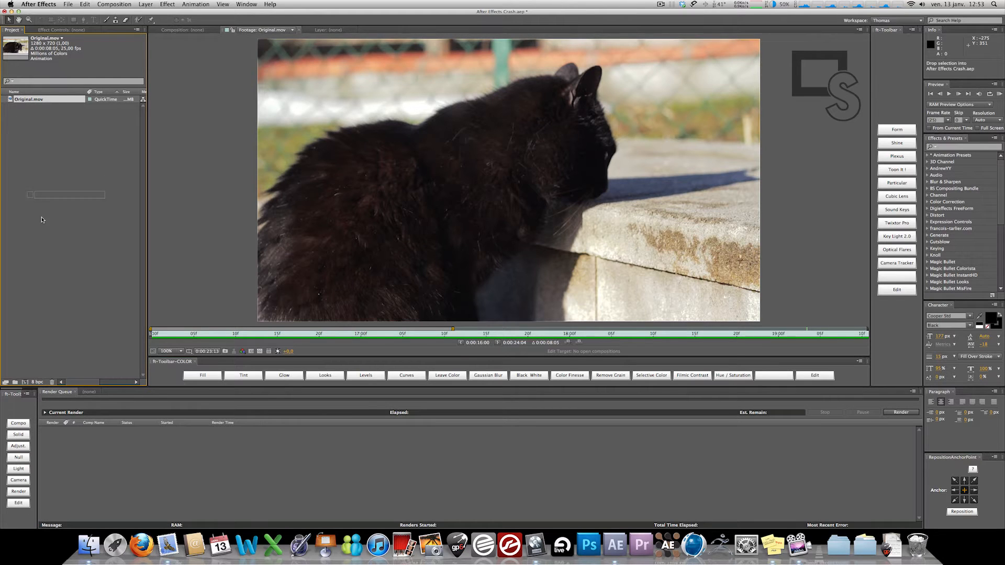
Step: Create a composition from Original.mov, view it at 100% and check its composition settings
{"action": "left_click_drag", "start_coordinate": [26, 384], "coordinate": [25, 384]}
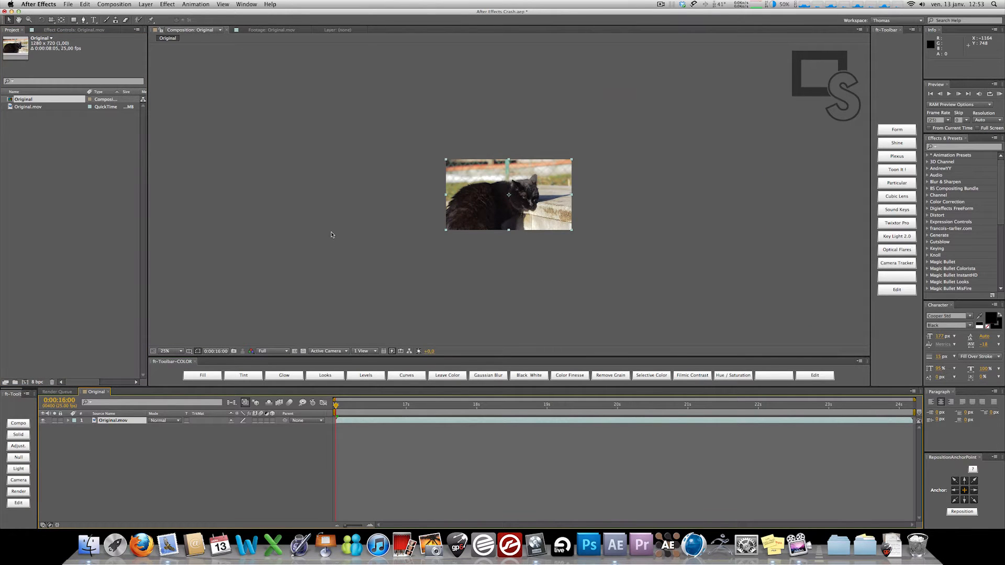
{"action": "key", "text": "slash"}
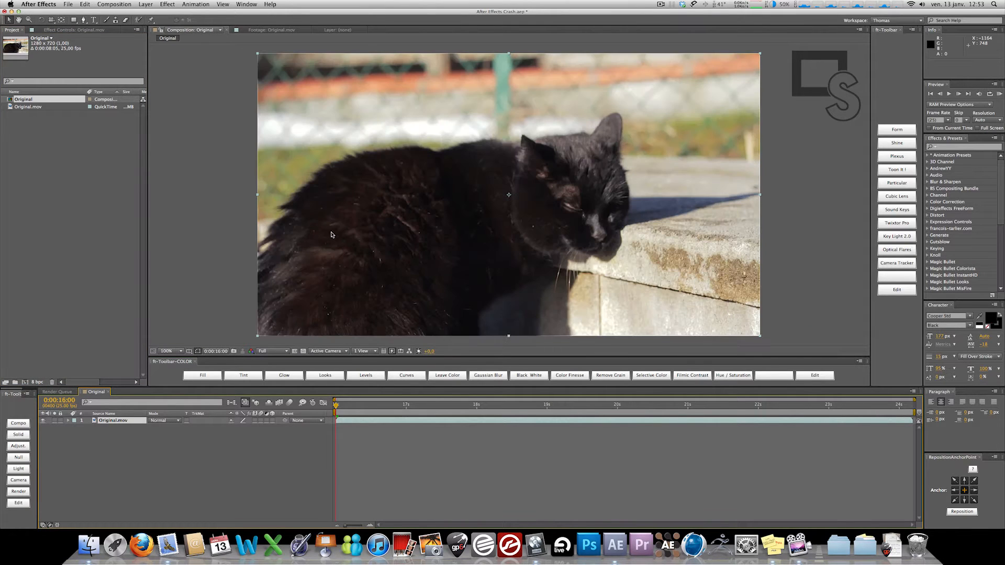
{"action": "right_click", "coordinate": [90, 393]}
{"action": "left_click", "coordinate": [121, 403]}
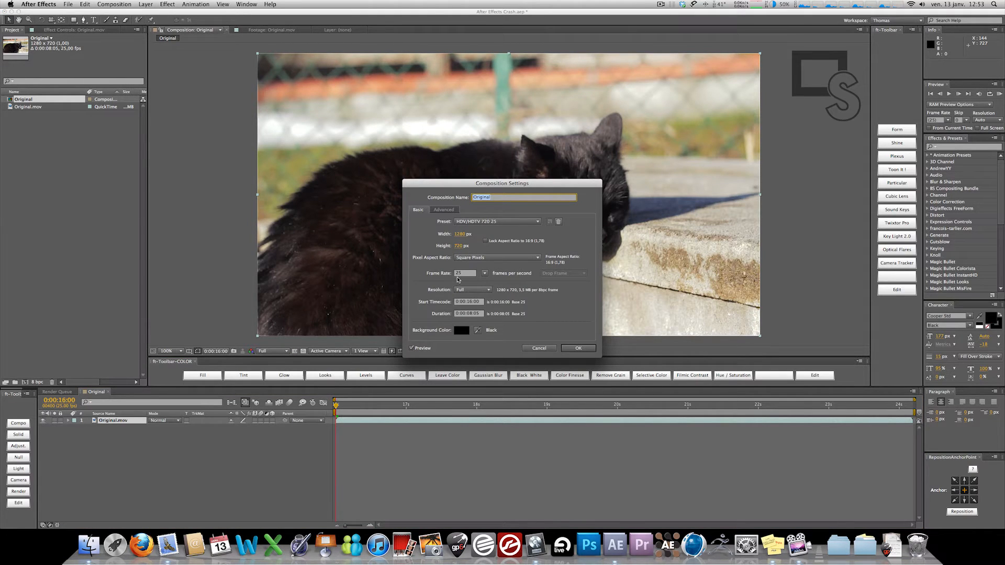
{"action": "left_click", "coordinate": [576, 349]}
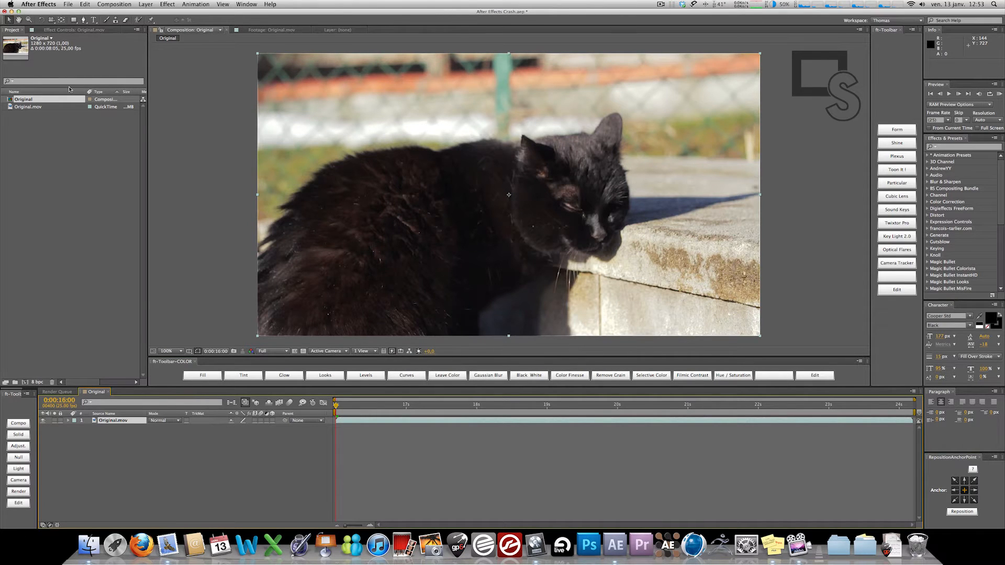
Step: Add the Original composition to the render queue and set its output format to JPEG Sequence
{"action": "left_click", "coordinate": [119, 3]}
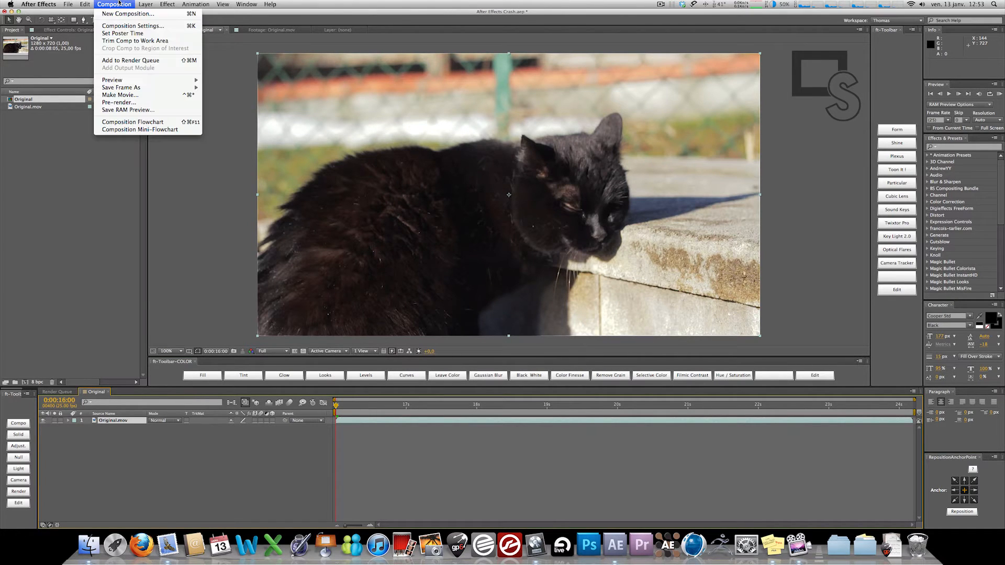
{"action": "left_click", "coordinate": [128, 60]}
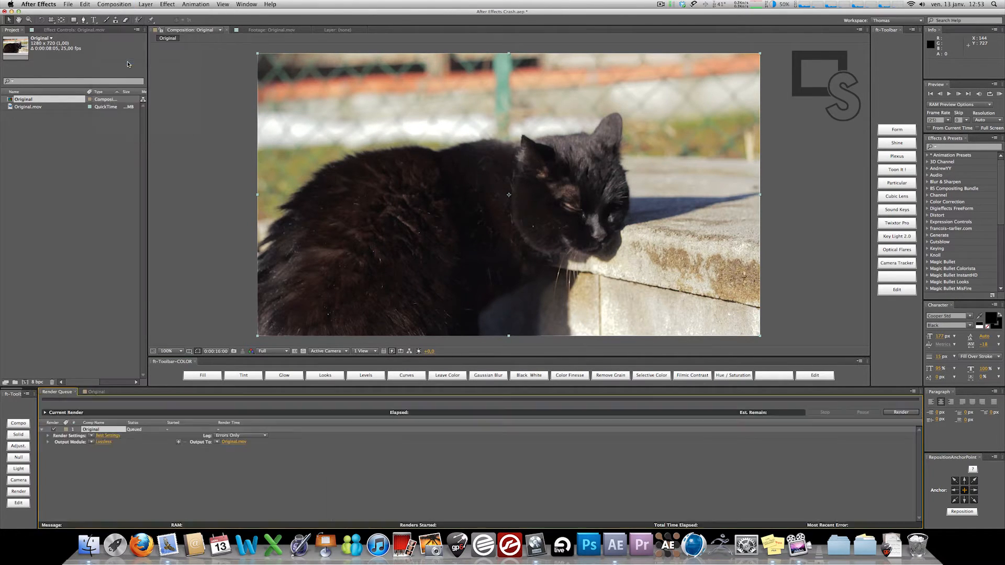
{"action": "left_click", "coordinate": [104, 443]}
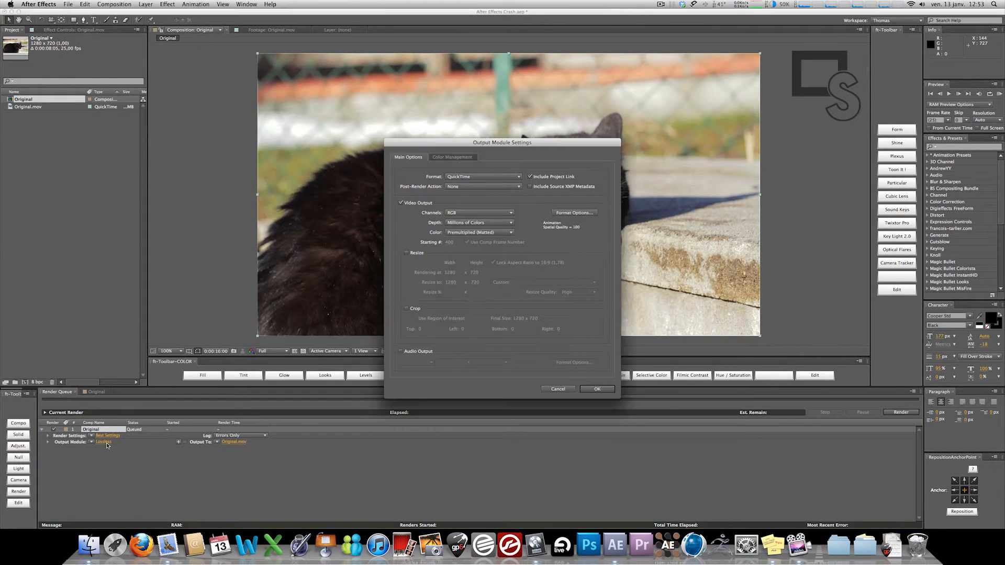
{"action": "left_click", "coordinate": [455, 177]}
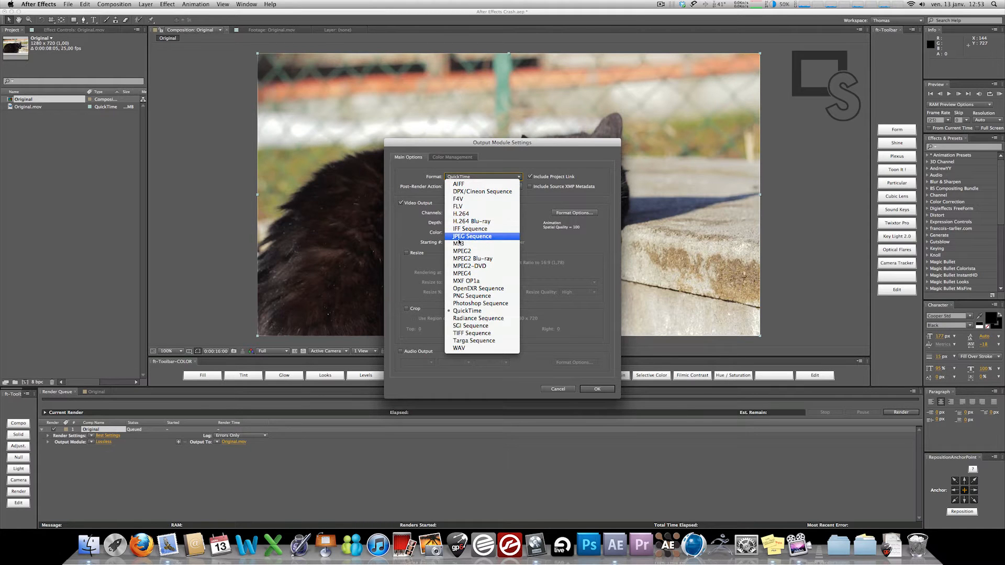
{"action": "left_click", "coordinate": [484, 236]}
{"action": "left_click", "coordinate": [589, 390]}
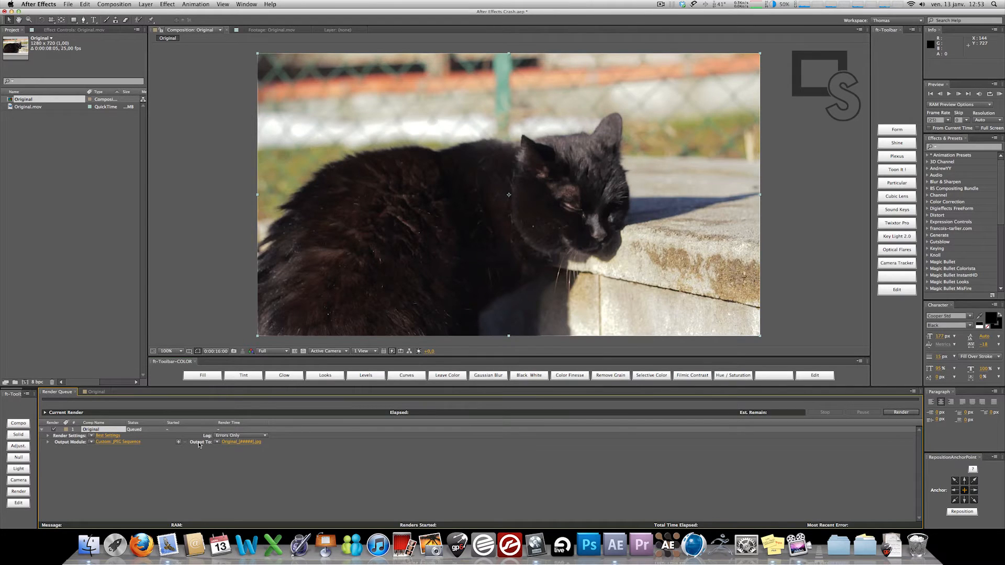
Step: Set the output location to a new SlowMo folder on the Bureau desktop and render the image sequence
{"action": "left_click", "coordinate": [235, 443]}
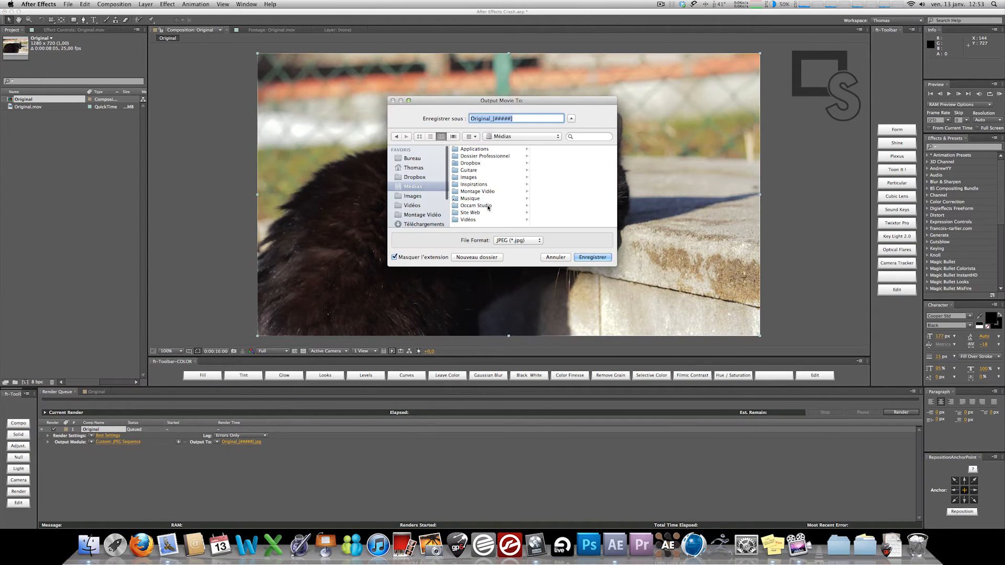
{"action": "left_click", "coordinate": [411, 158]}
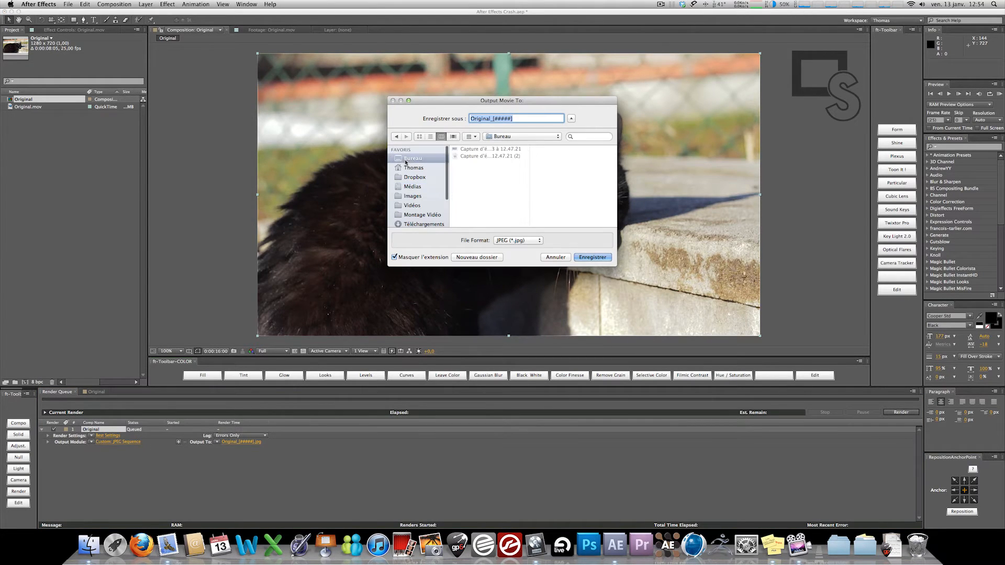
{"action": "left_click", "coordinate": [478, 258]}
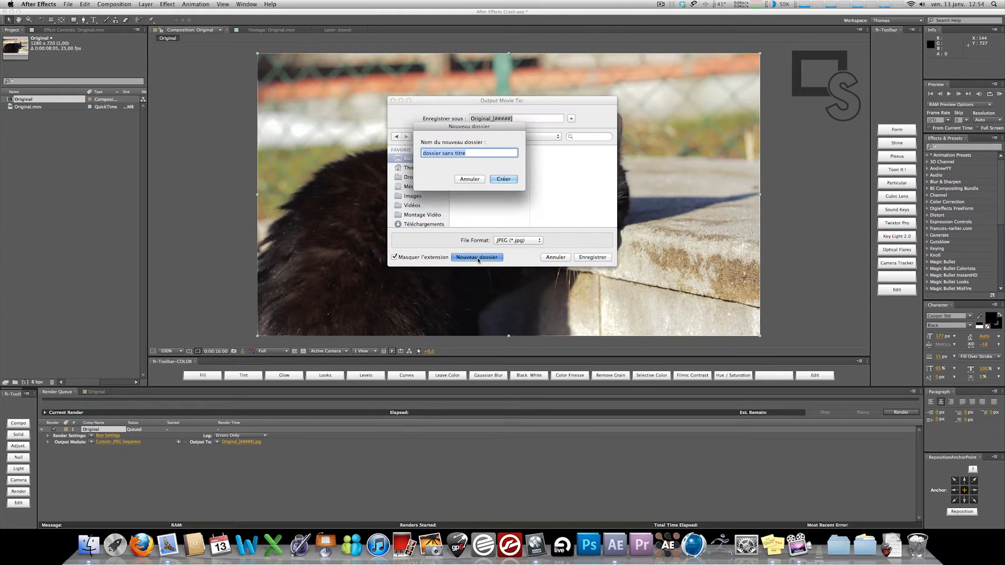
{"action": "type", "text": "SlowMo"}
{"action": "left_click", "coordinate": [503, 180]}
{"action": "left_click", "coordinate": [491, 162]}
{"action": "left_click", "coordinate": [591, 259]}
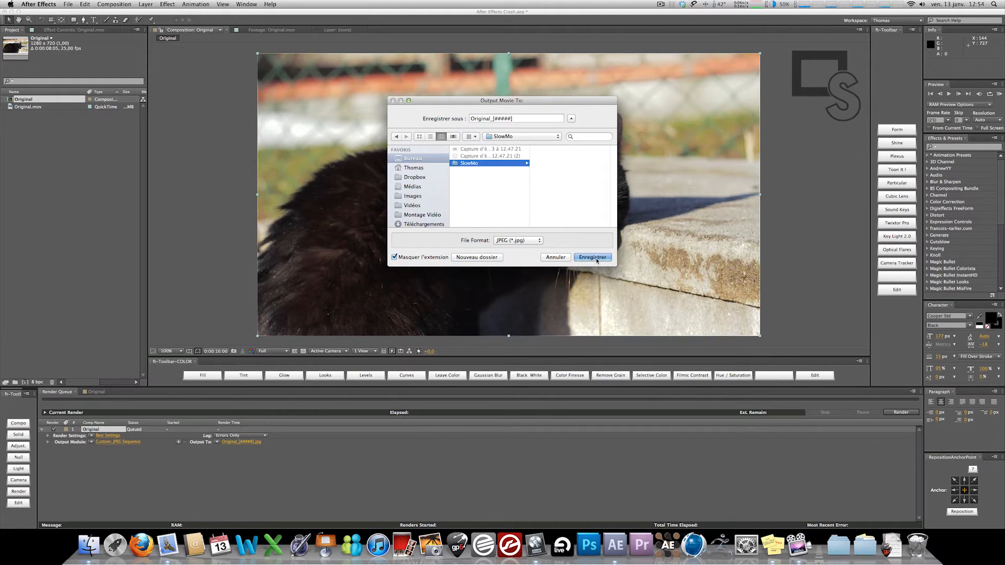
{"action": "left_click", "coordinate": [900, 412]}
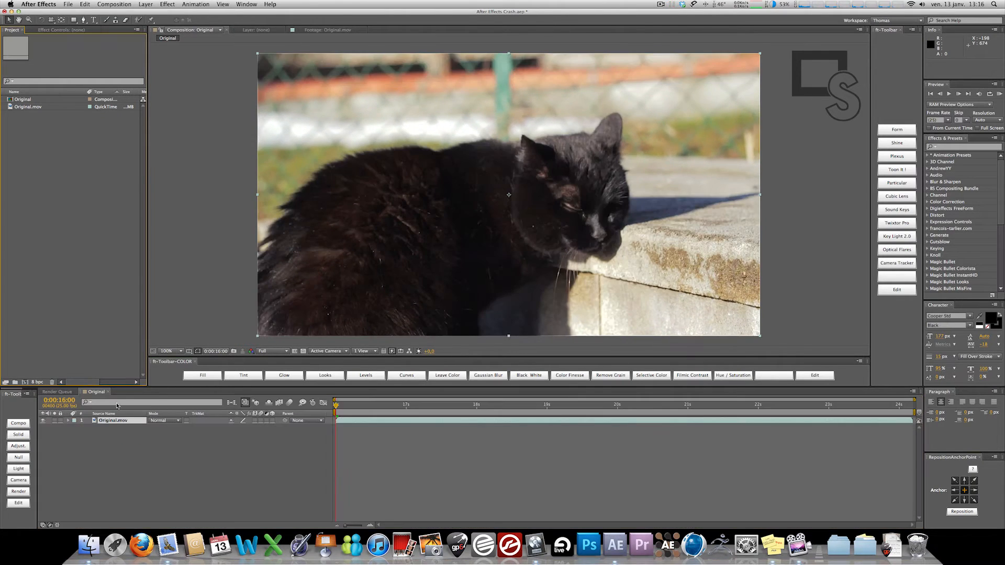
Step: Switch to Finder and import the SlowMo folder into the project as a JPEG image sequence
{"action": "left_click", "coordinate": [57, 392]}
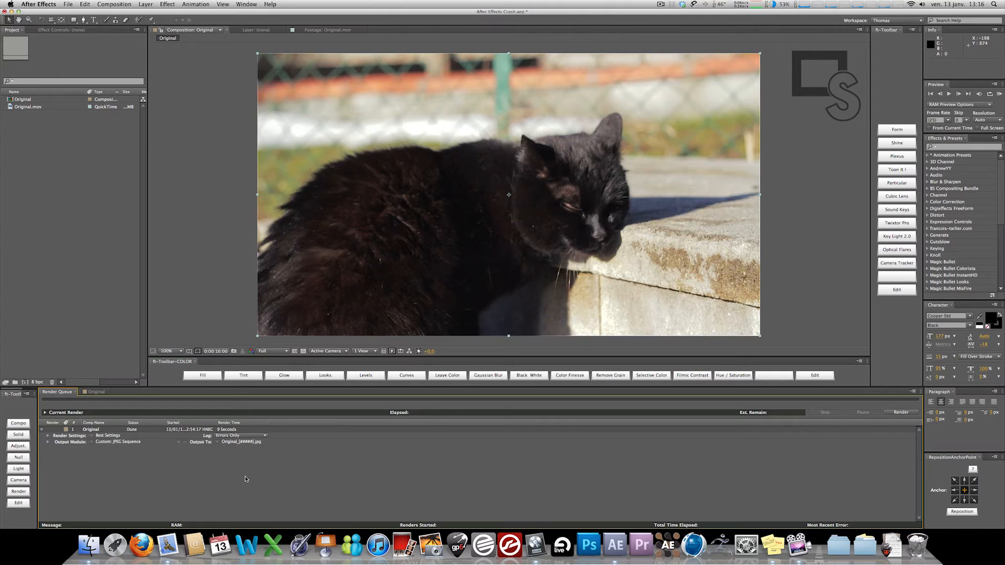
{"action": "left_click", "coordinate": [88, 544]}
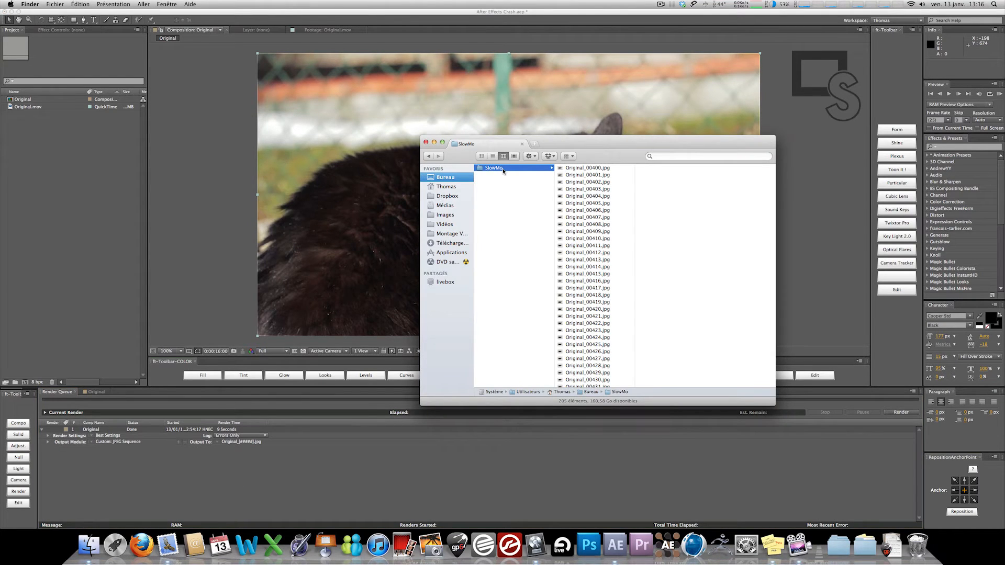
{"action": "left_click_drag", "start_coordinate": [502, 170], "coordinate": [70, 156]}
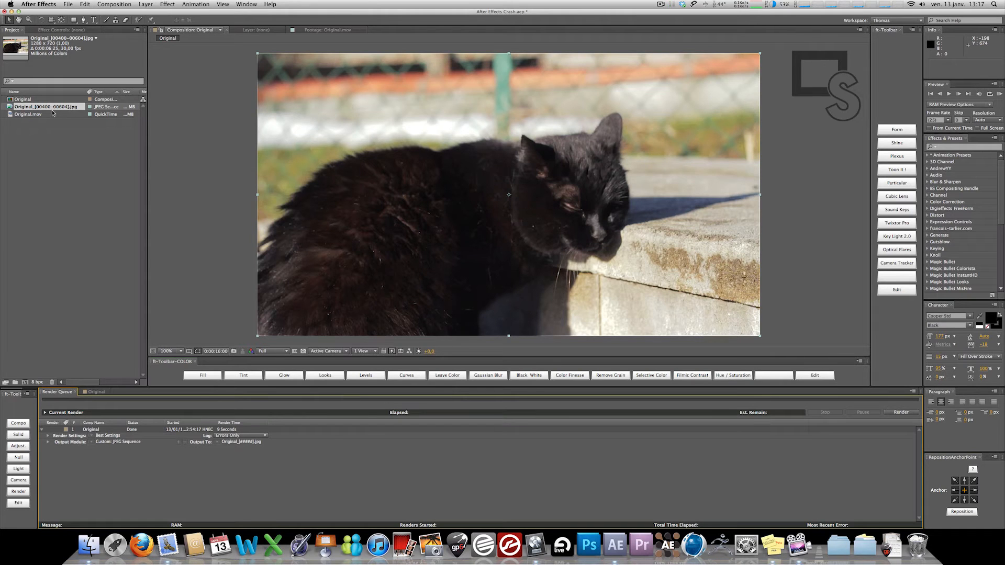
Step: Create a composition from the imported JPEG sequence with a frame rate of 25 and a duration of 0:00:30:00
{"action": "left_click_drag", "start_coordinate": [25, 109], "coordinate": [25, 384]}
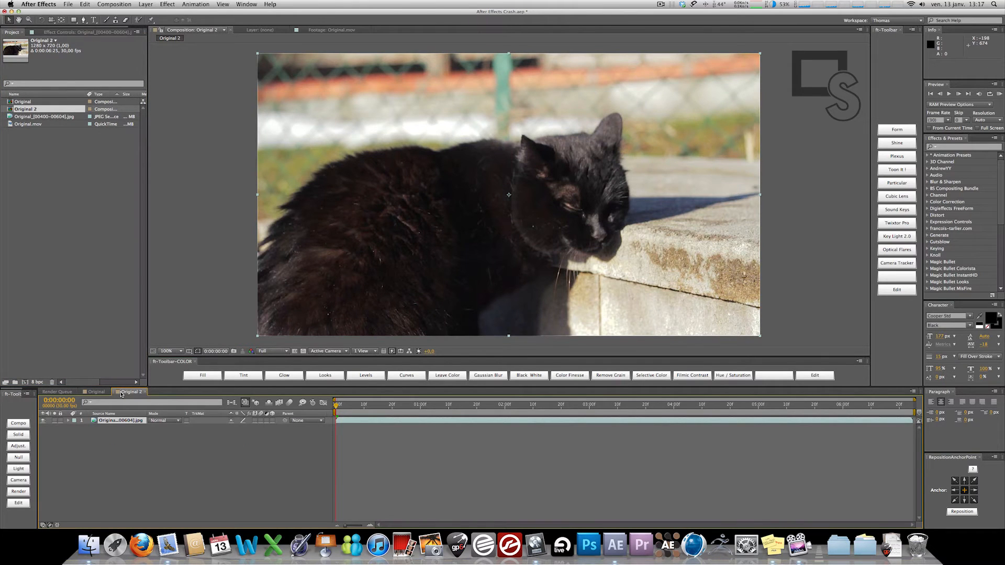
{"action": "right_click", "coordinate": [120, 394]}
{"action": "left_click", "coordinate": [135, 407]}
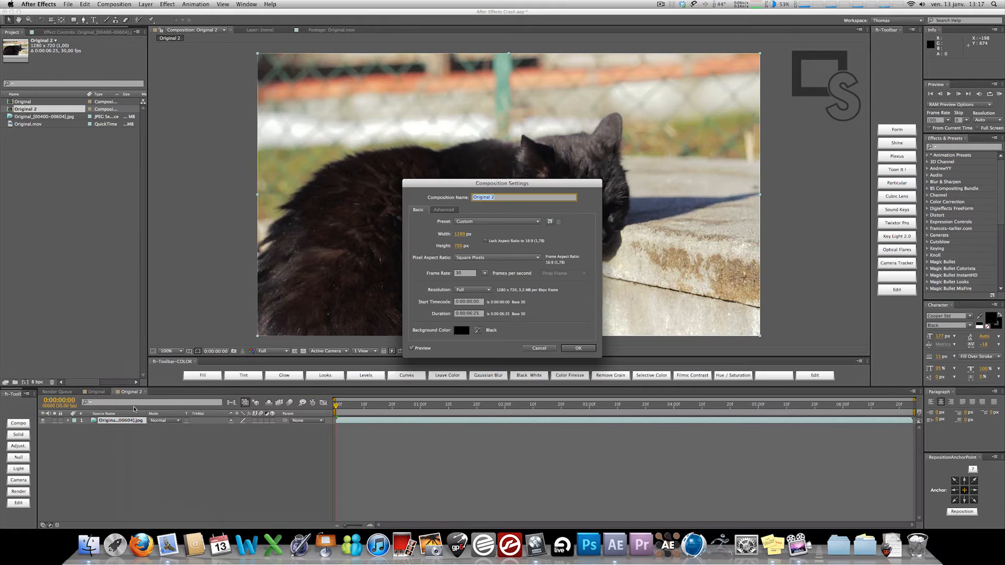
{"action": "left_click", "coordinate": [461, 275]}
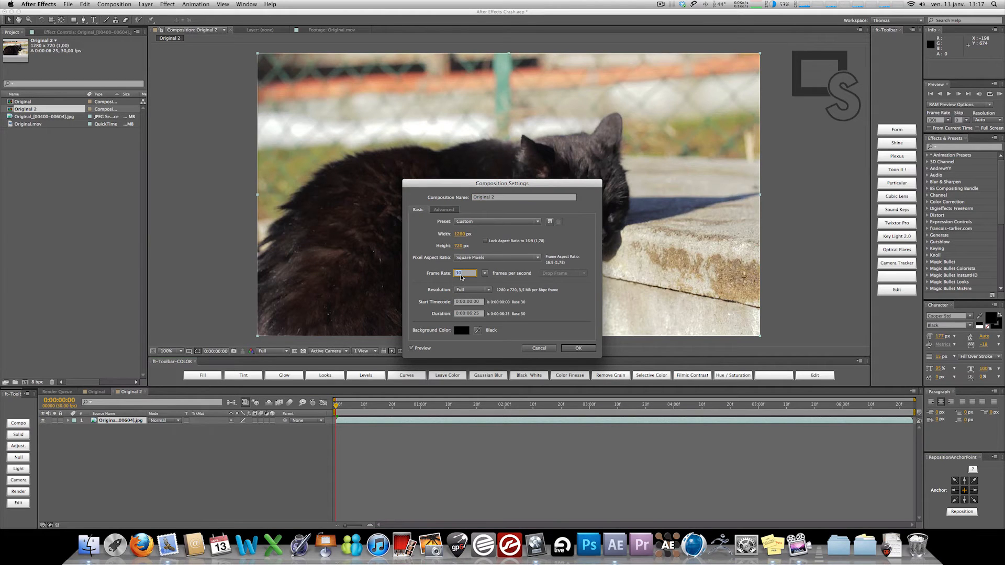
{"action": "type", "text": "25"}
{"action": "left_click", "coordinate": [471, 316]}
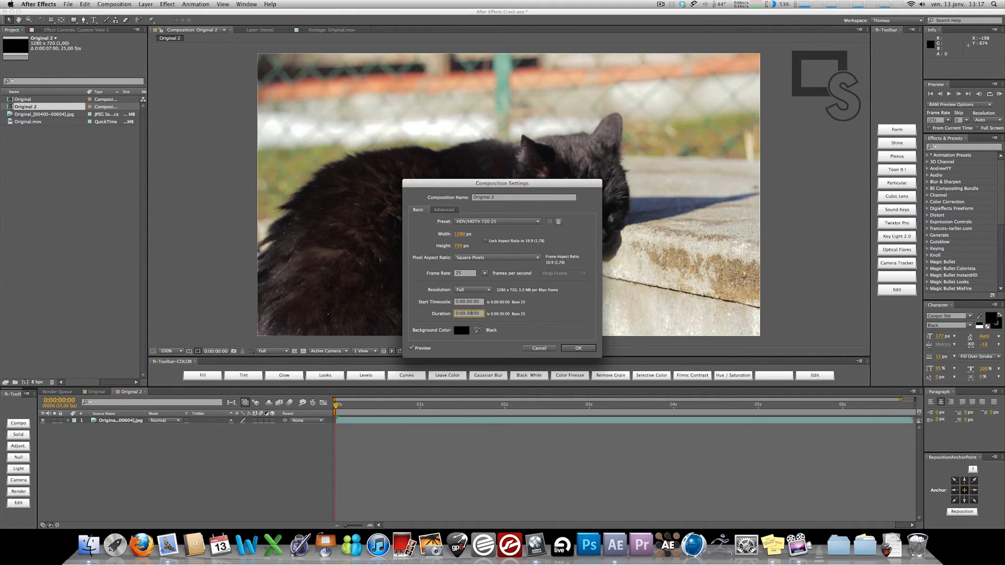
{"action": "left_click", "coordinate": [567, 348]}
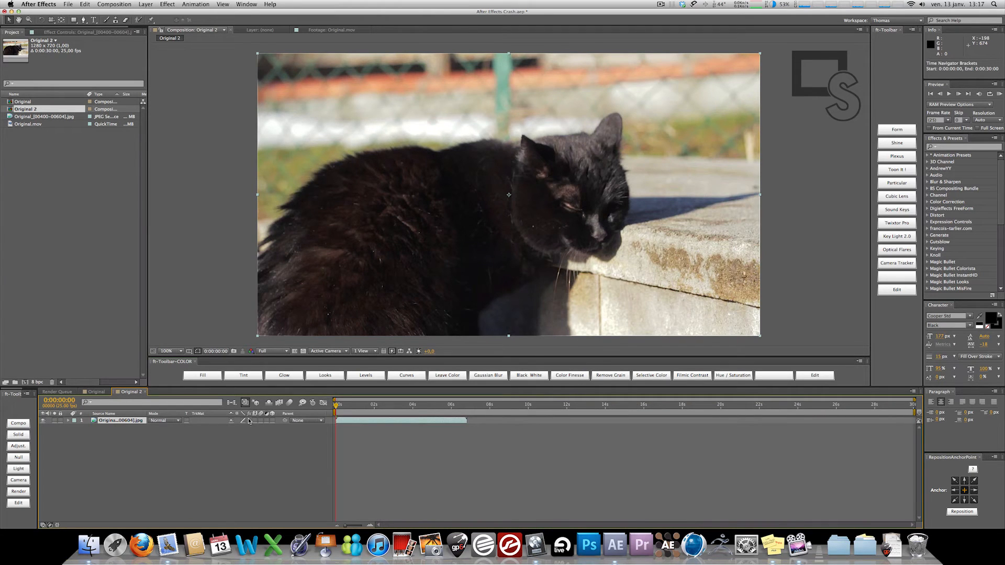
Step: Enable frame blending for the Original 2 composition and for its JPEG sequence layer
{"action": "left_click", "coordinate": [280, 404]}
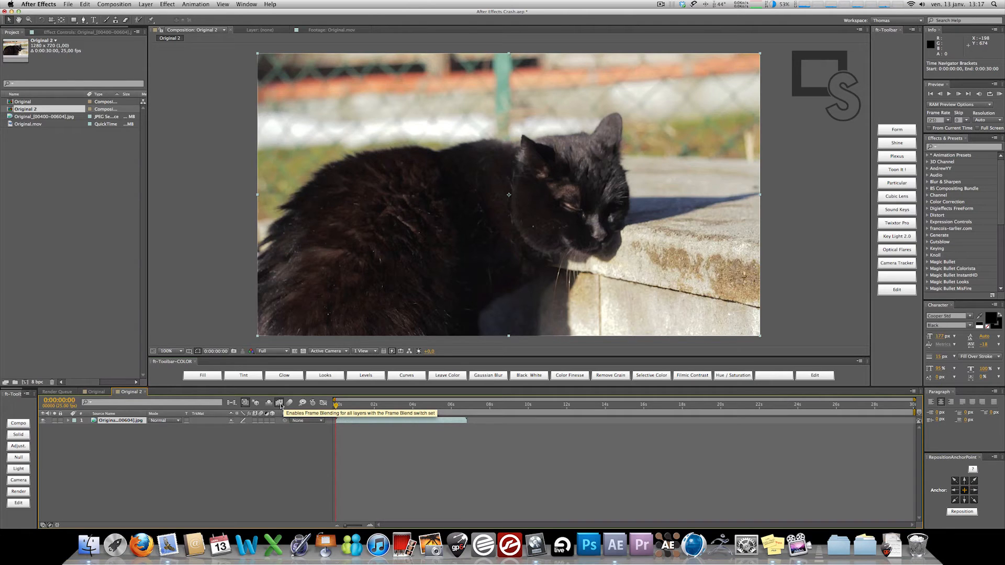
{"action": "left_click", "coordinate": [255, 420]}
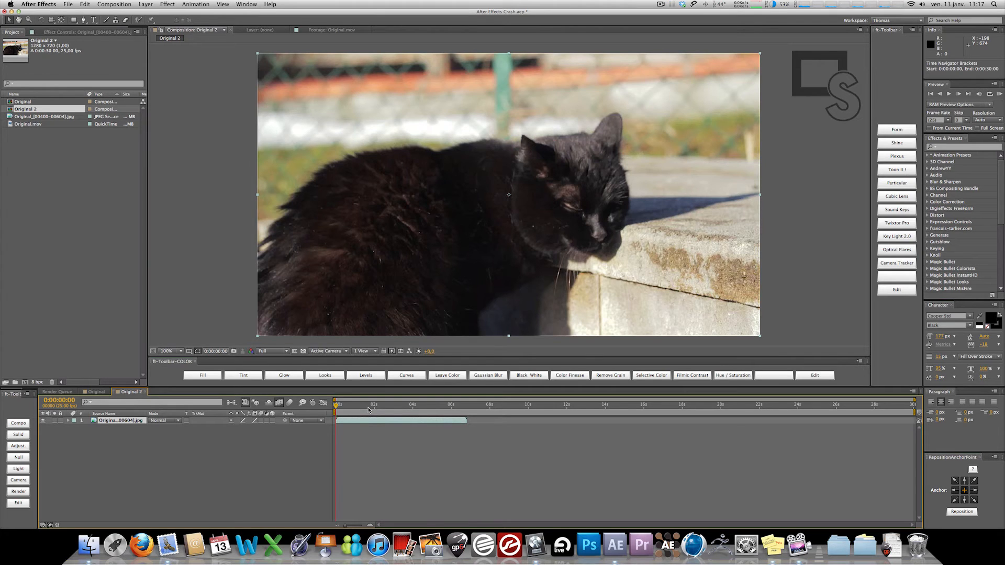
Step: Enable time remapping on the sequence layer, then extend the layer and its last Time Remap keyframe to about 12 seconds
{"action": "key", "text": "super+alt+t"}
{"action": "mouse_move", "coordinate": [336, 430]}
{"action": "left_click_drag", "start_coordinate": [465, 420], "coordinate": [568, 425]}
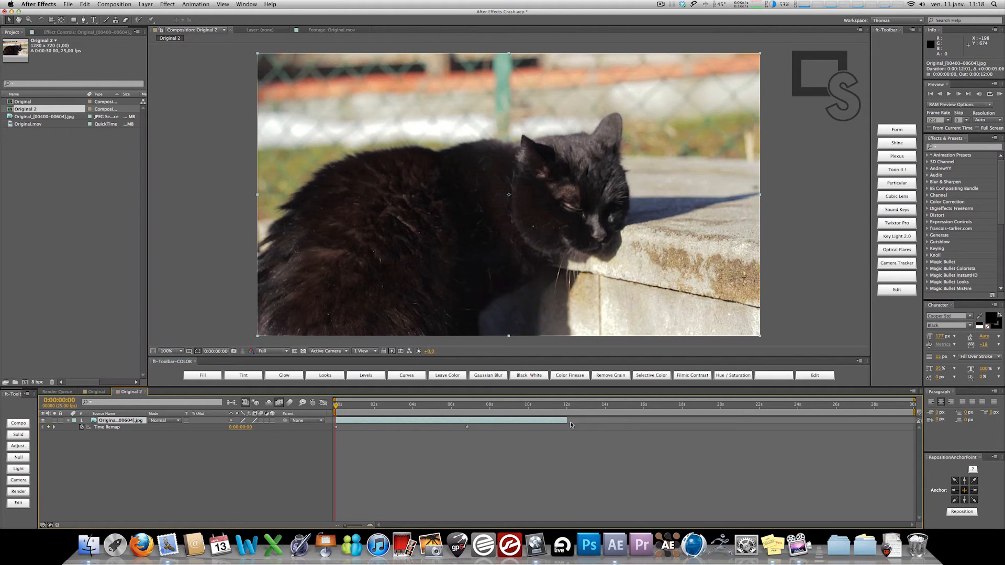
{"action": "left_click", "coordinate": [468, 427]}
{"action": "left_click_drag", "start_coordinate": [468, 408], "coordinate": [565, 435]}
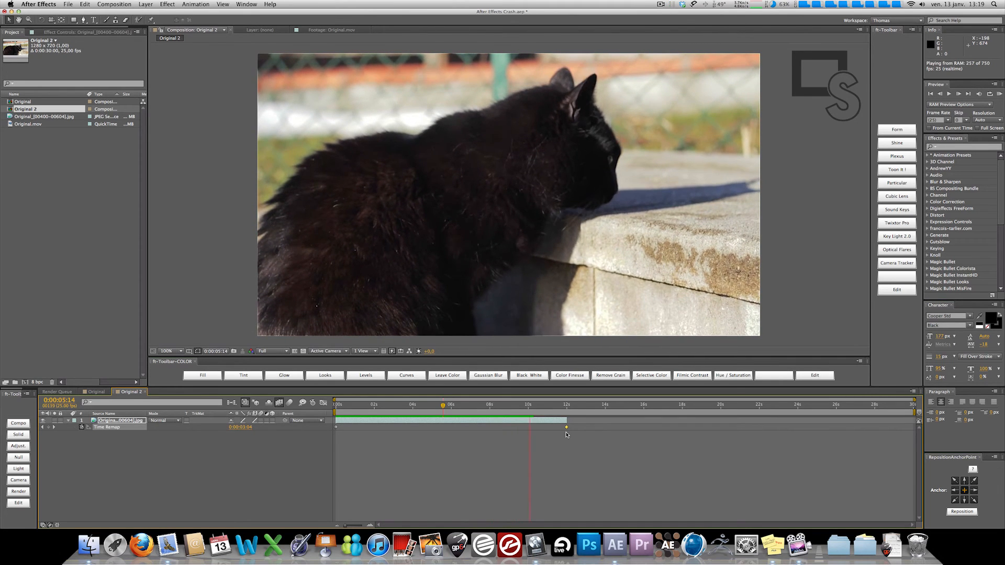
Step: Toggle the frame blending switch of the Original 2 composition
{"action": "left_click", "coordinate": [279, 403]}
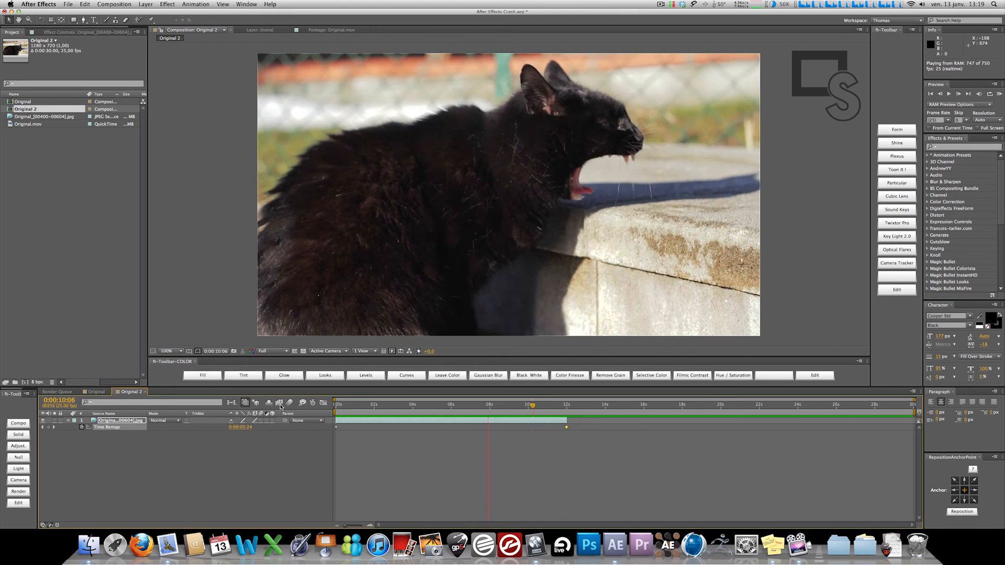
Step: Stop the preview, turn composition frame blending back on, and extend the sequence layer and its last Time Remap keyframe to about 0:00:29:21
{"action": "key", "text": "space"}
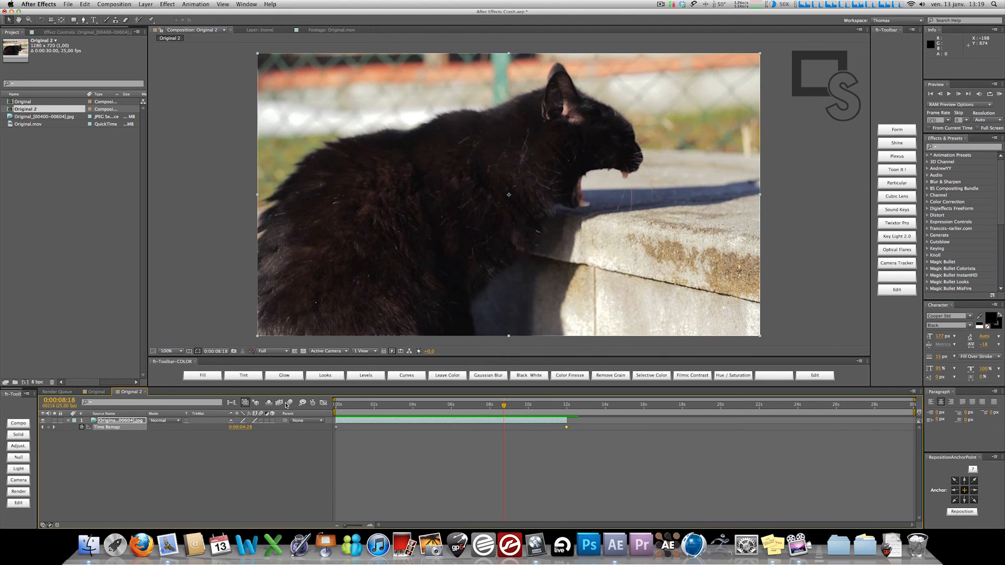
{"action": "left_click", "coordinate": [280, 403]}
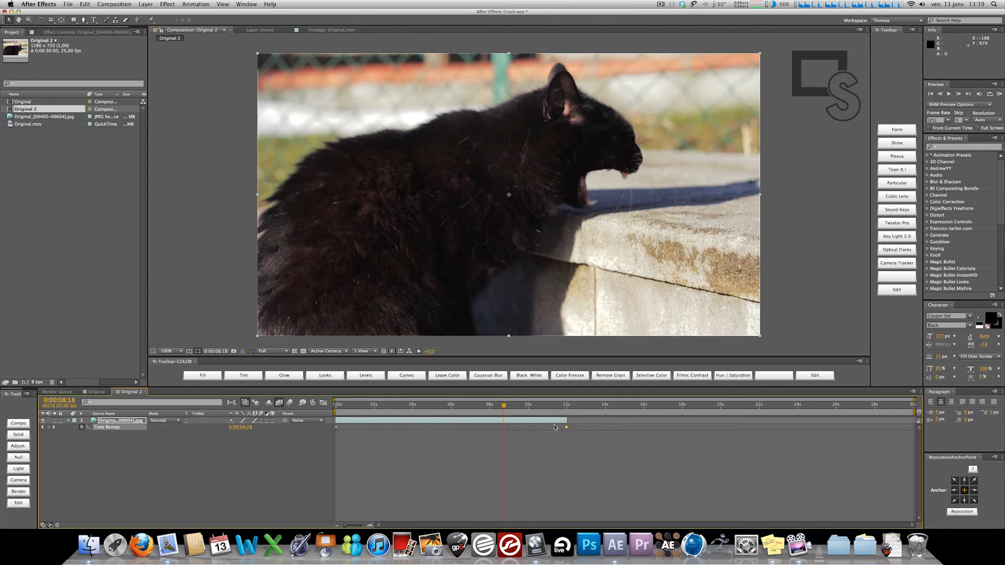
{"action": "left_click_drag", "start_coordinate": [565, 420], "coordinate": [914, 439]}
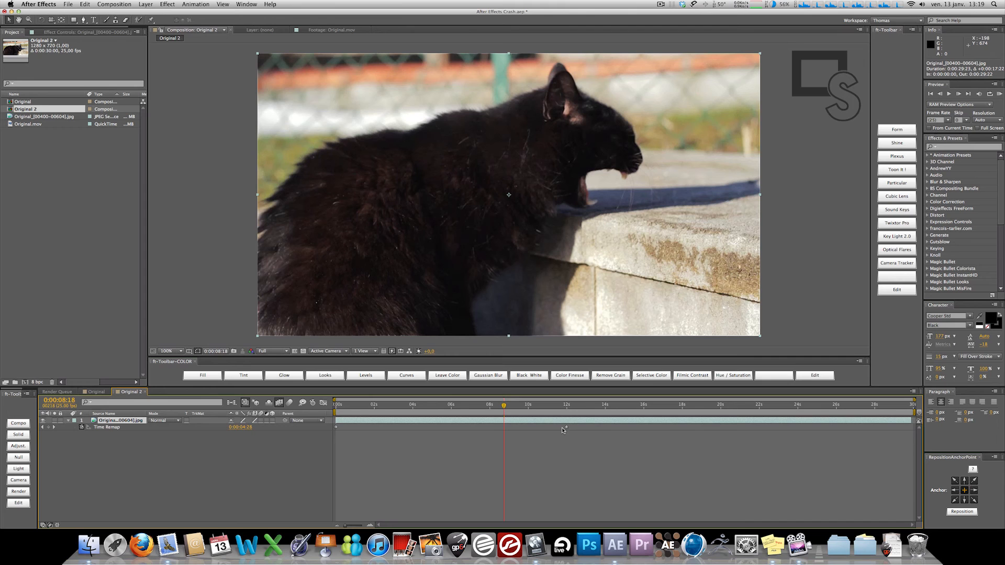
{"action": "left_click_drag", "start_coordinate": [566, 428], "coordinate": [908, 454]}
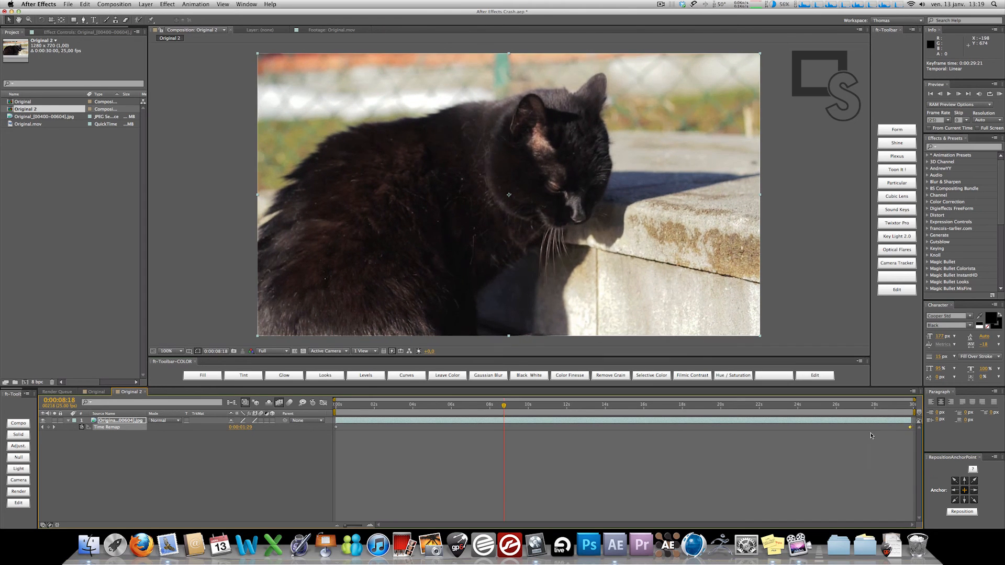
Step: Examine the frame blending artifacts around 0:00:21:16 to 0:00:21:21, including a close-up at 200% magnification
{"action": "left_click_drag", "start_coordinate": [827, 407], "coordinate": [755, 418]}
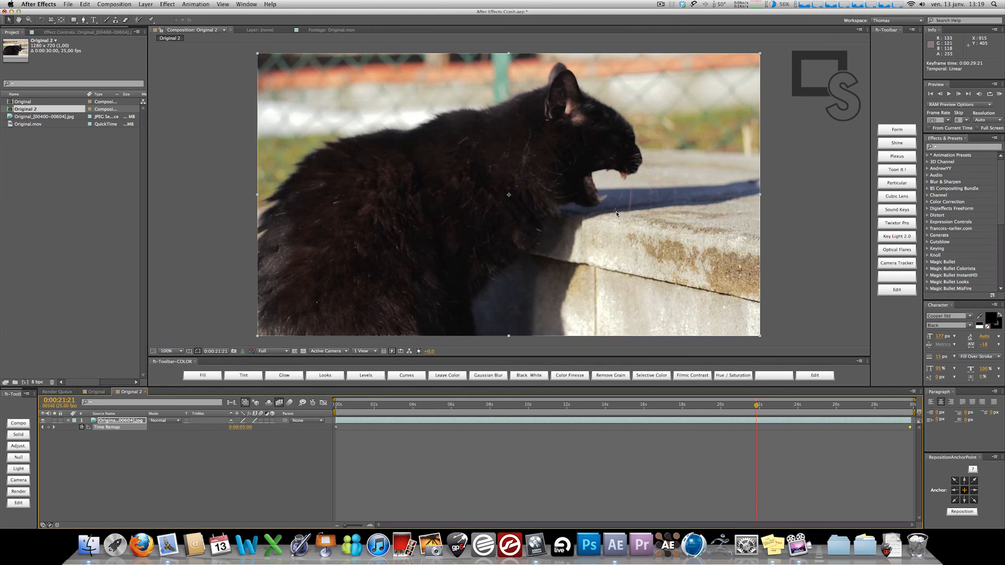
{"action": "key", "text": "period"}
{"action": "left_click_drag", "start_coordinate": [748, 409], "coordinate": [752, 409]}
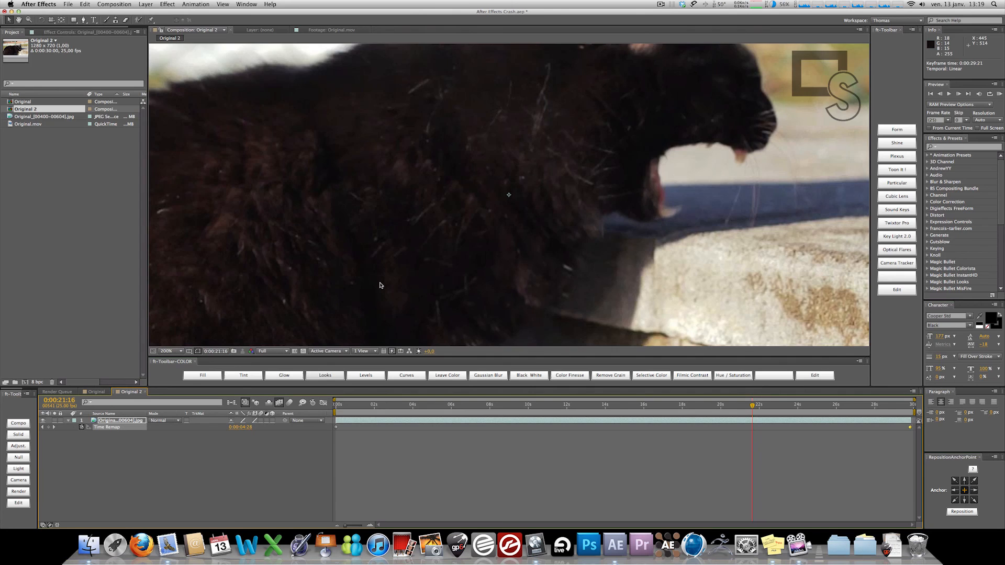
{"action": "key", "text": "comma"}
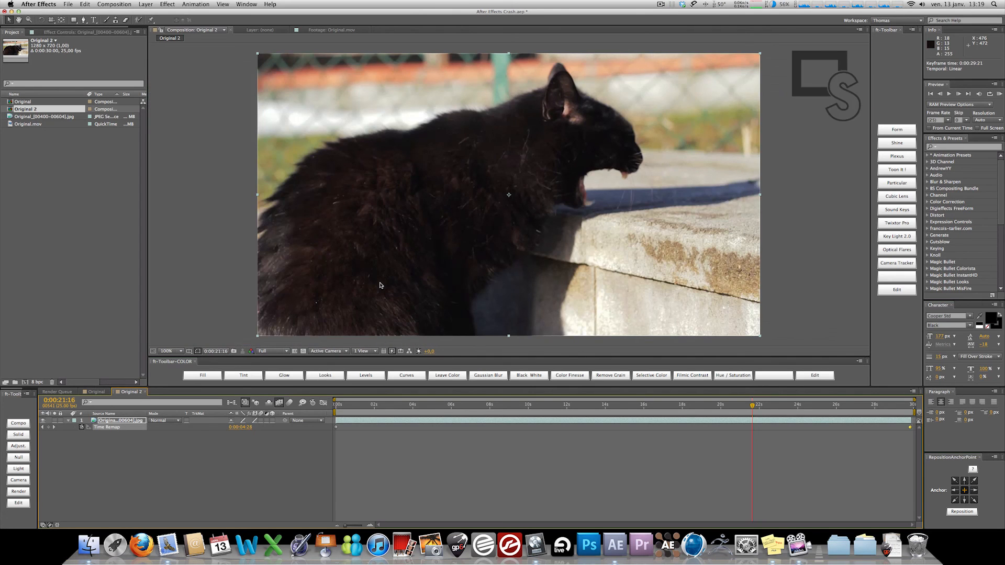